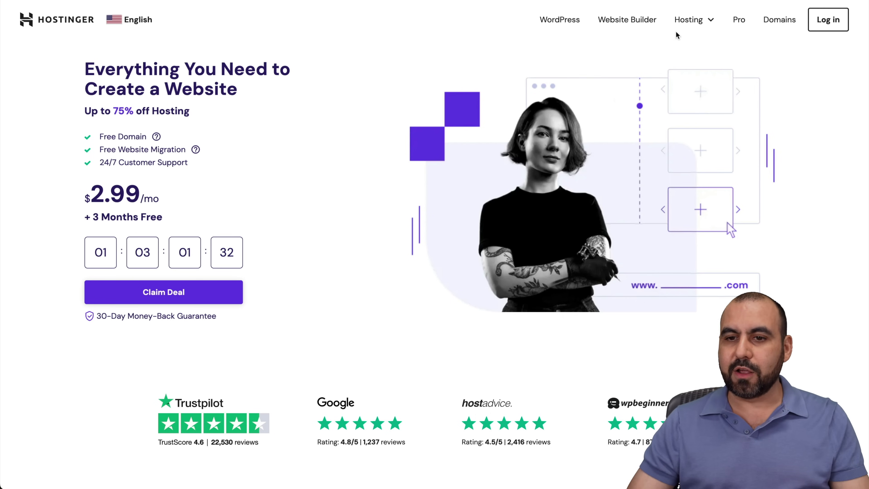
- Open Hostinger's Web Hosting page and browse the Premium, Business and Cloud Startup plans
{"action": "left_click", "coordinate": [681, 27]}
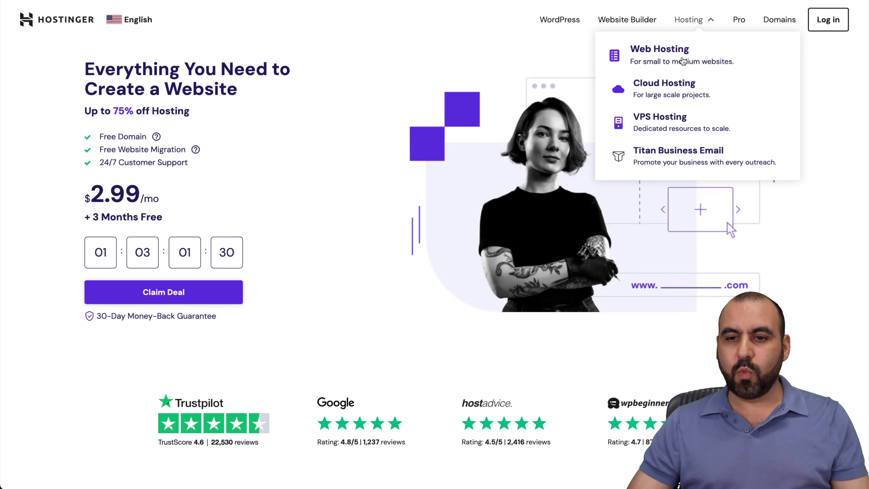
{"action": "left_click", "coordinate": [650, 59]}
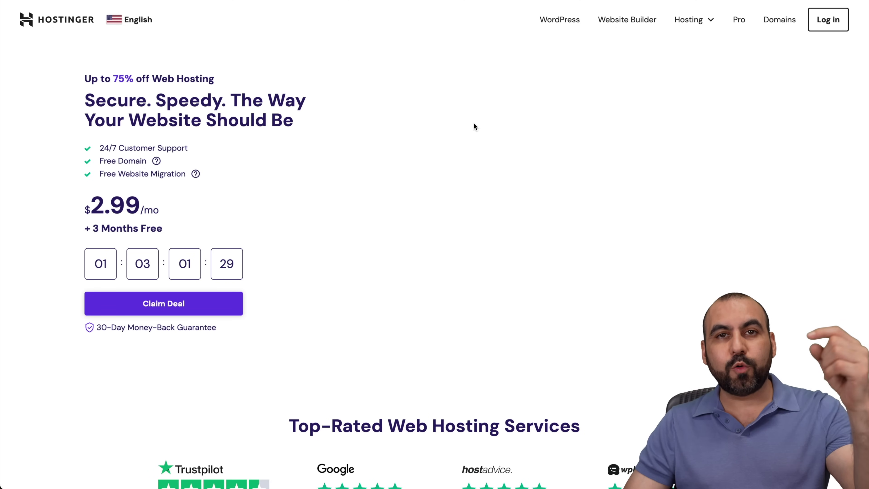
{"action": "scroll", "coordinate": [474, 126], "scroll_direction": "down", "scroll_amount": 15}
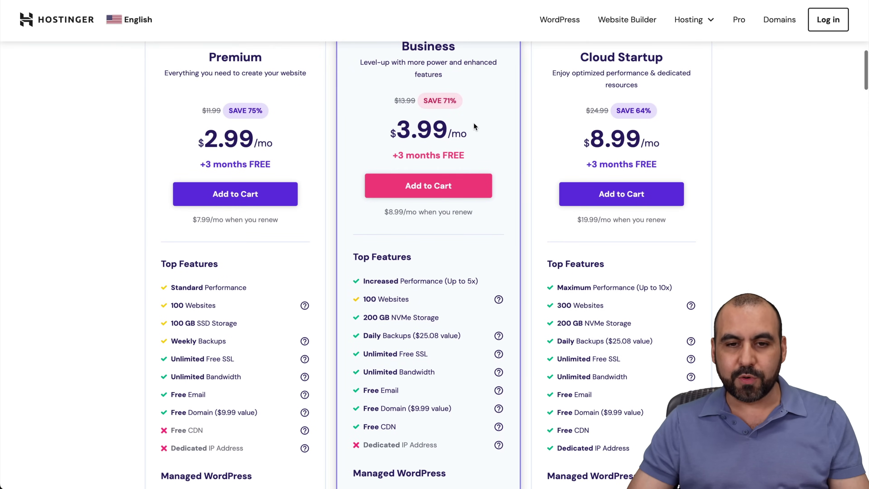
{"action": "scroll", "coordinate": [473, 126], "scroll_direction": "up", "scroll_amount": 2}
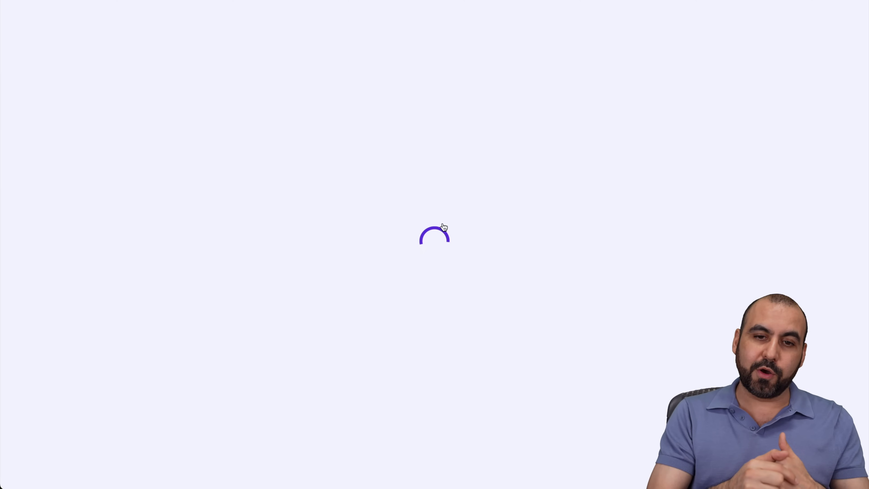
- Apply coupon code SAASMASTER to the 48-month Business Web Hosting checkout
{"action": "scroll", "coordinate": [742, 190], "scroll_direction": "down", "scroll_amount": 5}
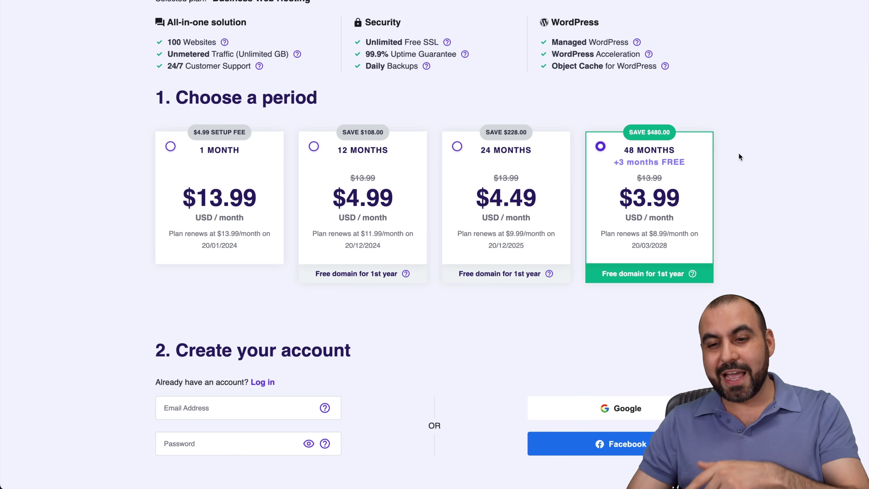
{"action": "scroll", "coordinate": [729, 223], "scroll_direction": "down", "scroll_amount": 15}
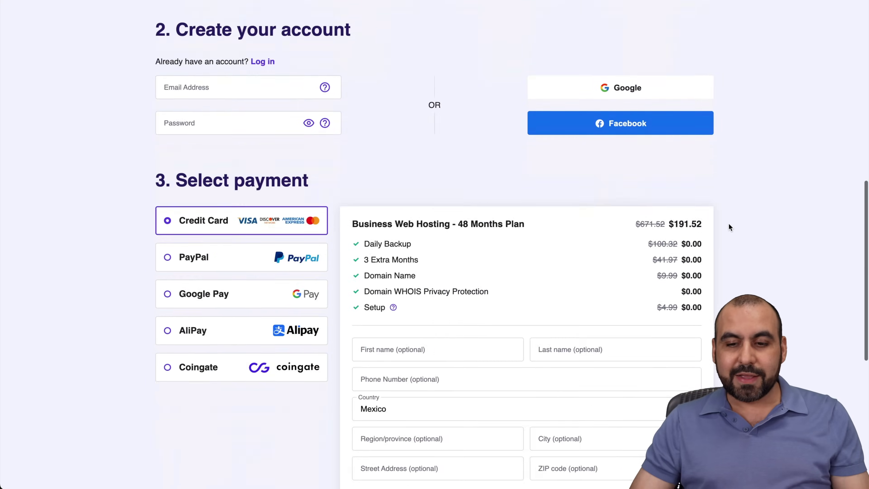
{"action": "scroll", "coordinate": [729, 223], "scroll_direction": "down", "scroll_amount": 1}
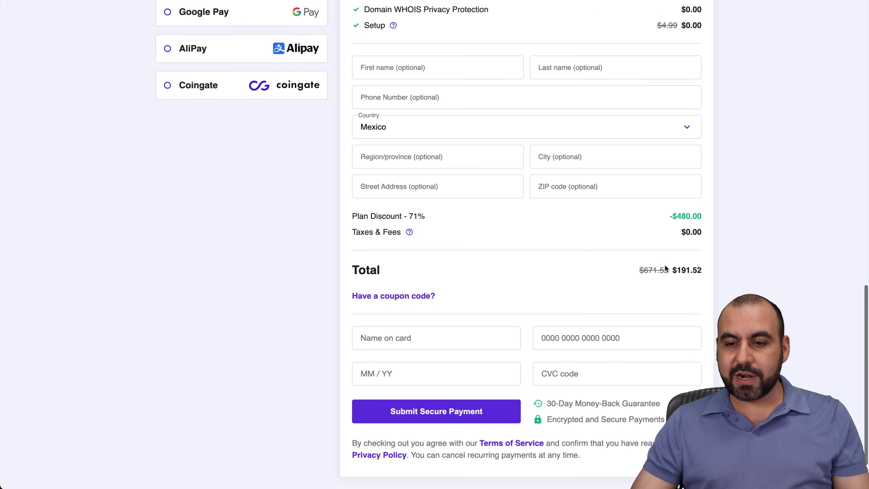
{"action": "left_click", "coordinate": [412, 296]}
{"action": "left_click", "coordinate": [413, 322]}
{"action": "type", "text": "SAASMASTER"}
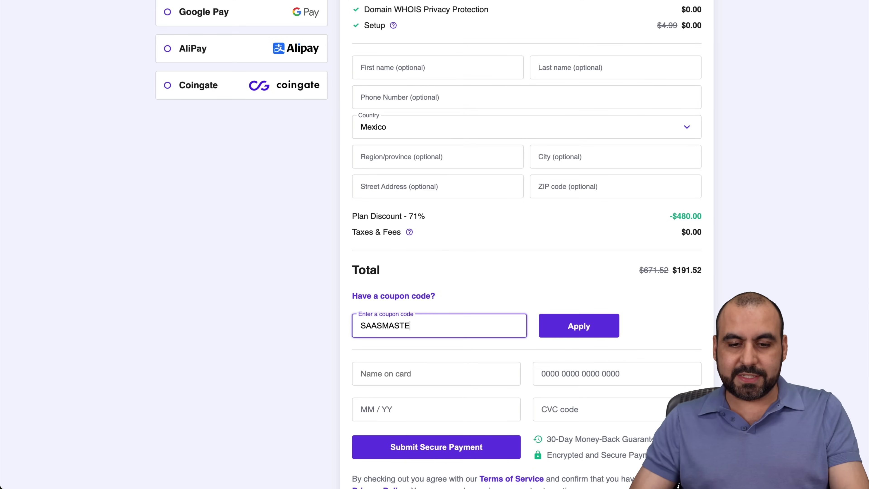
{"action": "left_click", "coordinate": [582, 327]}
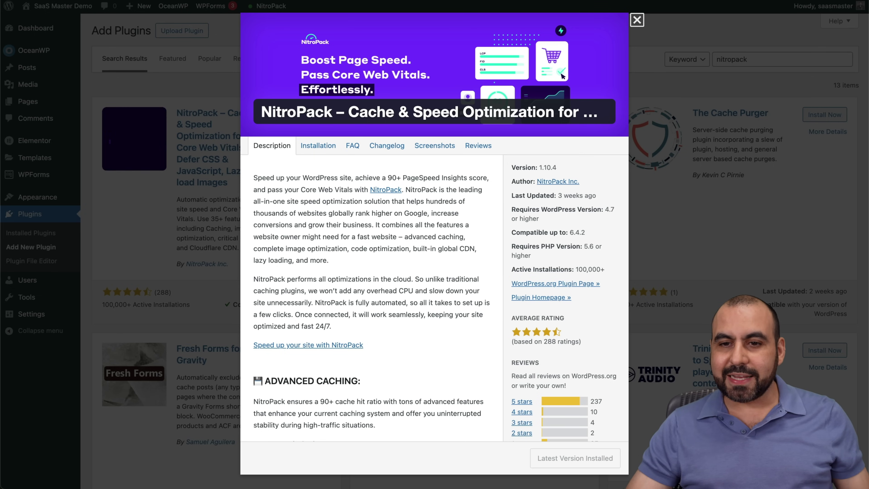
- Close the NitroPack plugin details to reveal it is already installed and Active
{"action": "left_click", "coordinate": [638, 20]}
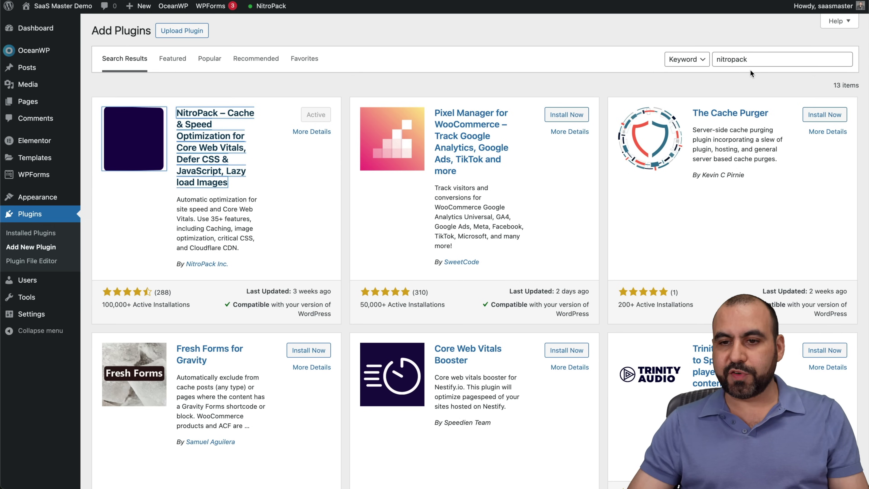
{"action": "key", "text": "shift+Tab"}
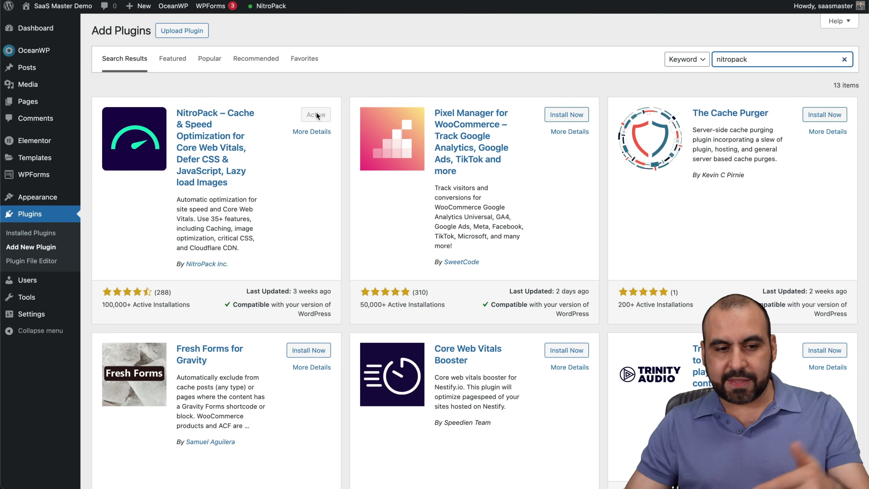
{"action": "mouse_move", "coordinate": [32, 313]}
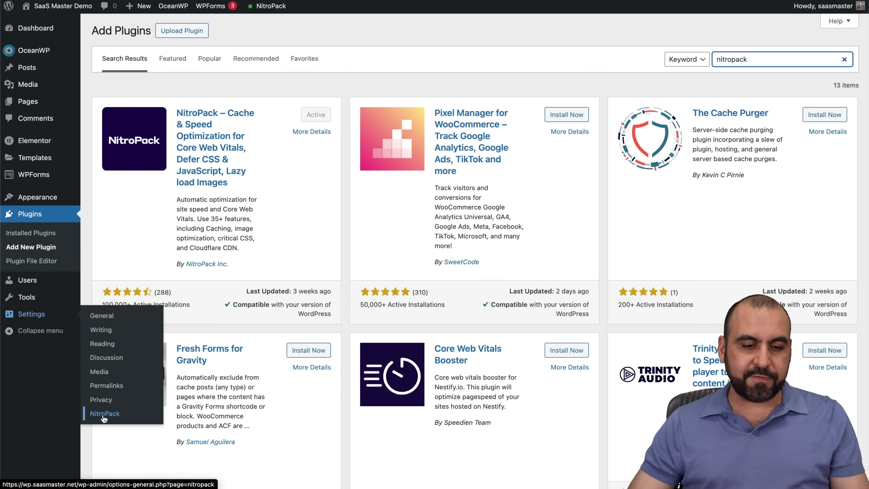
- Open the wp.saasmaster.net NitroPack dashboard, highlighting the Free plan and its 5,000 page-view limit
{"action": "left_click", "coordinate": [116, 413]}
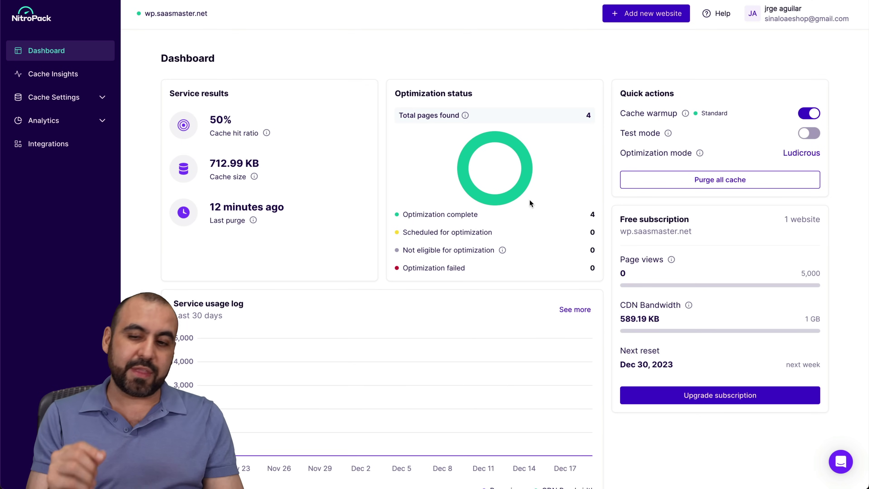
{"action": "left_click_drag", "start_coordinate": [621, 223], "coordinate": [692, 221]}
{"action": "left_click", "coordinate": [799, 212]}
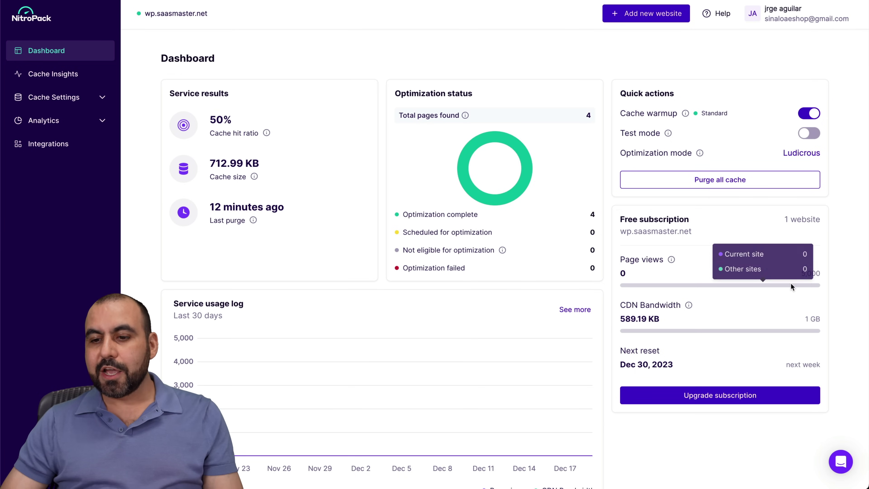
{"action": "left_click_drag", "start_coordinate": [799, 272], "coordinate": [823, 277]}
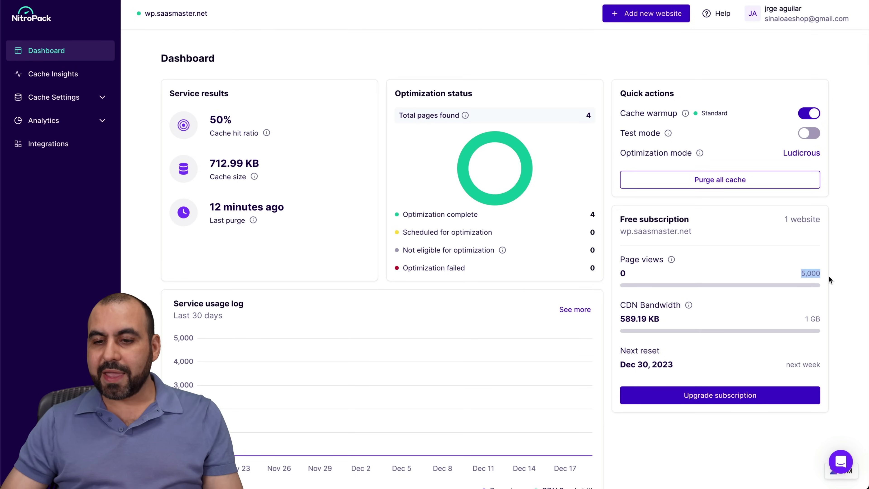
{"action": "left_click", "coordinate": [830, 277]}
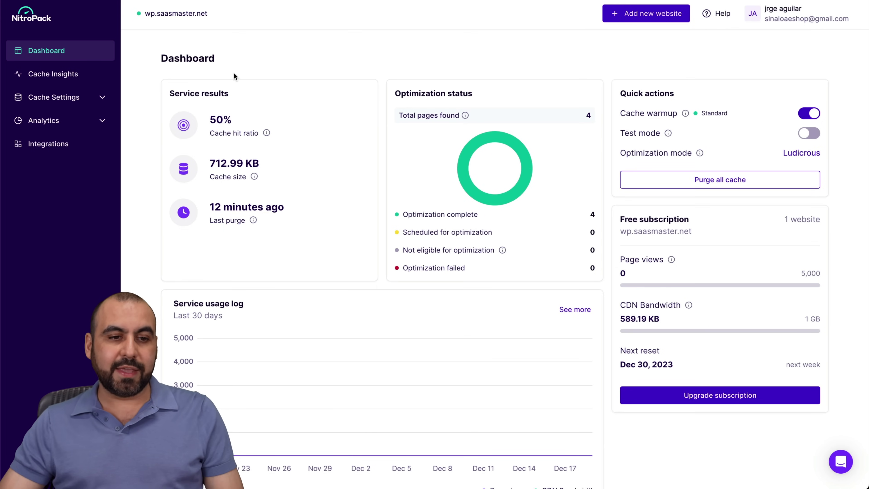
{"action": "left_click", "coordinate": [84, 95]}
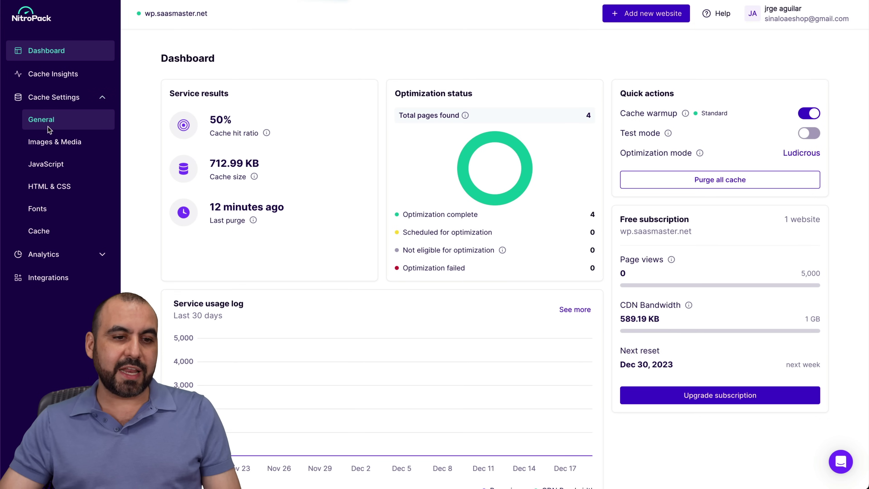
- Open General cache settings and scroll down to the NitroPack badge section
{"action": "left_click", "coordinate": [37, 123]}
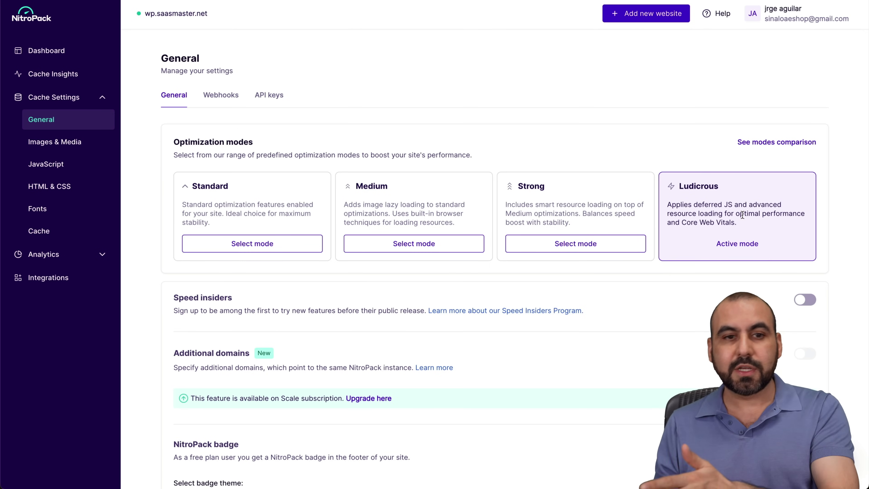
{"action": "scroll", "coordinate": [424, 279], "scroll_direction": "down", "scroll_amount": 5}
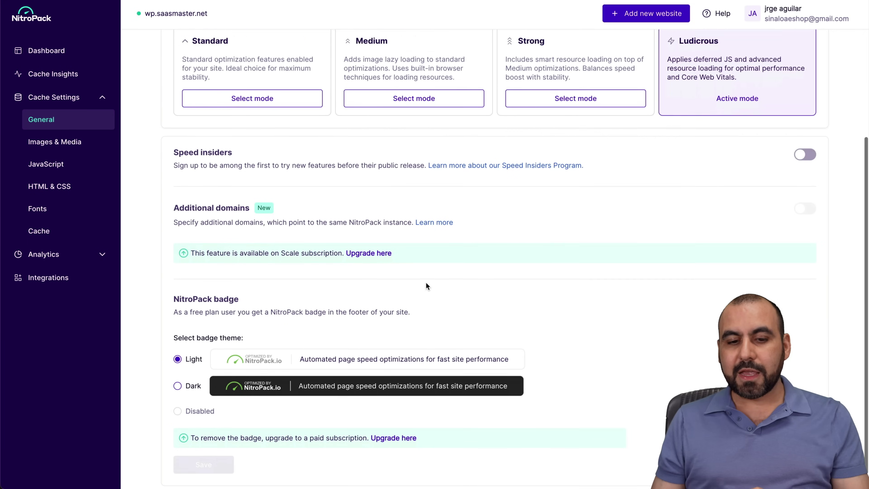
{"action": "left_click_drag", "start_coordinate": [174, 278], "coordinate": [256, 282]}
{"action": "left_click", "coordinate": [259, 283]}
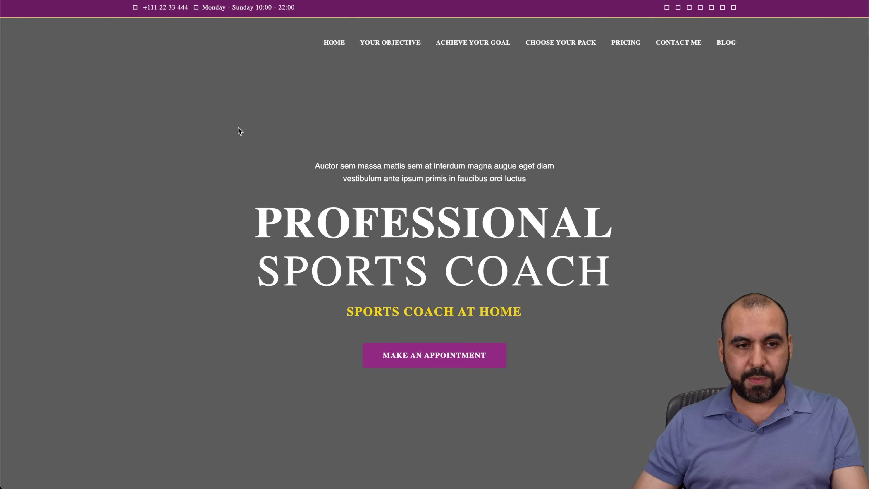
- Scroll the Professional Sports Coach homepage down to its footer badge and back up
{"action": "scroll", "coordinate": [254, 241], "scroll_direction": "down", "scroll_amount": 20}
{"action": "scroll", "coordinate": [254, 241], "scroll_direction": "down", "scroll_amount": 15}
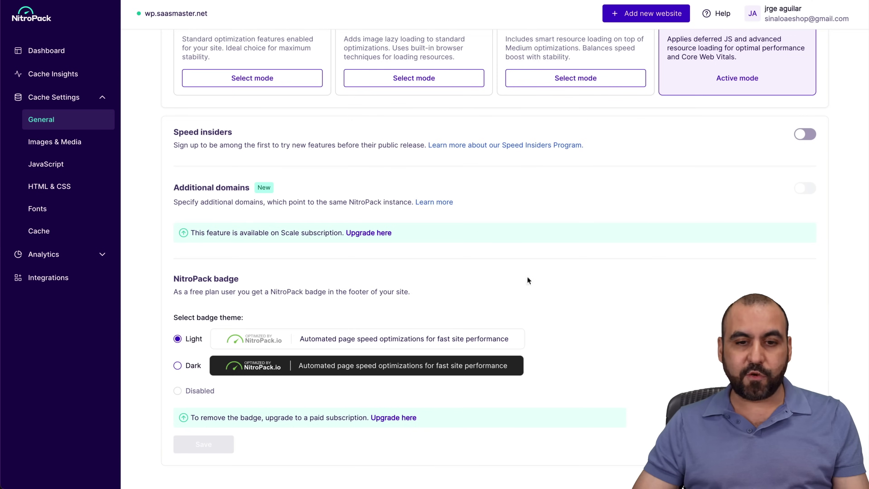
{"action": "scroll", "coordinate": [528, 277], "scroll_direction": "up", "scroll_amount": 5}
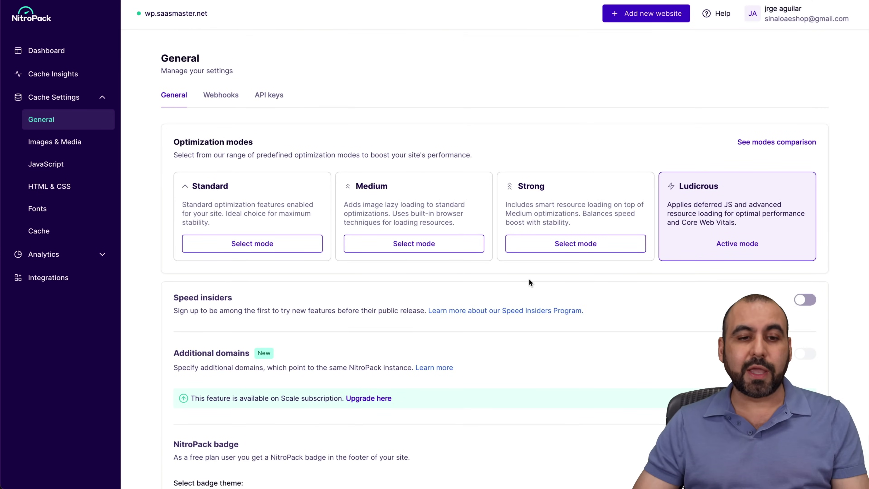
- Check the Webhooks and API keys tabs, then go to Images & Media settings
{"action": "left_click", "coordinate": [224, 97]}
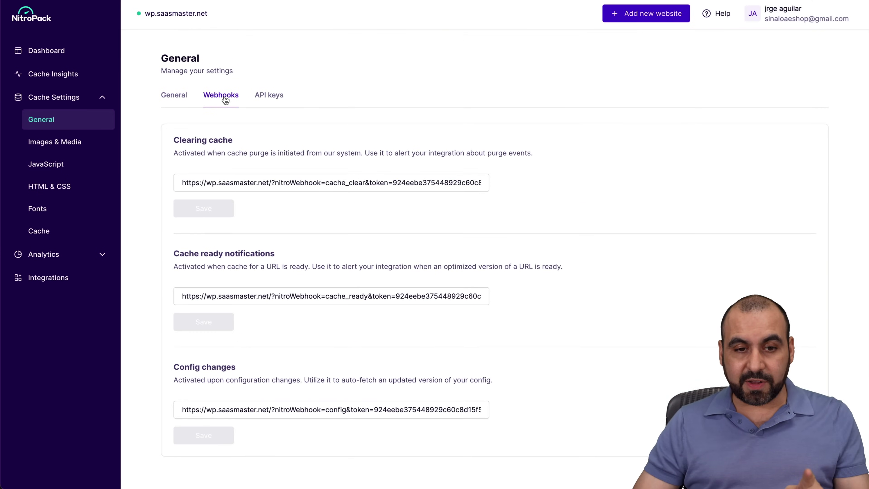
{"action": "left_click", "coordinate": [277, 99]}
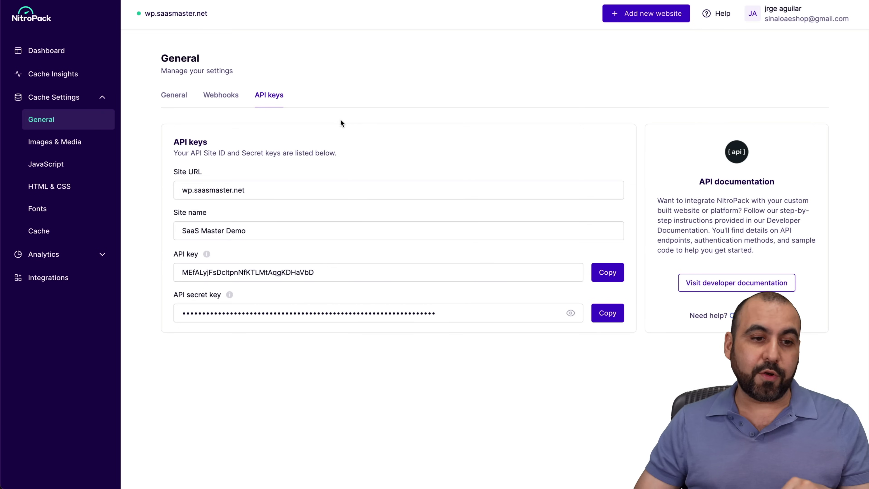
{"action": "left_click", "coordinate": [61, 146]}
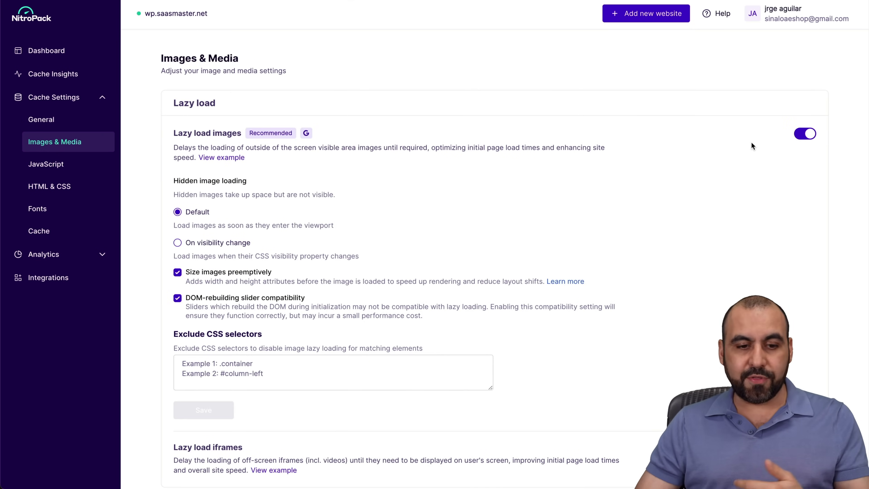
- Keep the image optimization quality at High - 80%
{"action": "scroll", "coordinate": [751, 142], "scroll_direction": "down", "scroll_amount": 10}
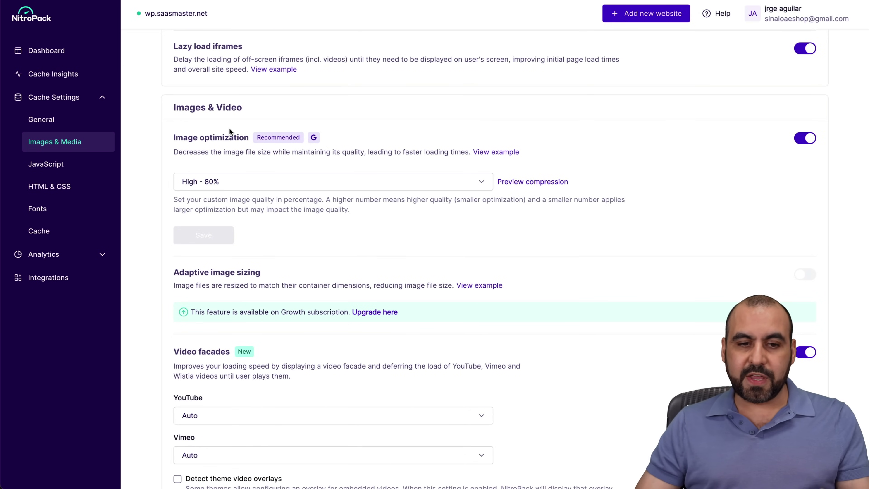
{"action": "left_click", "coordinate": [289, 184]}
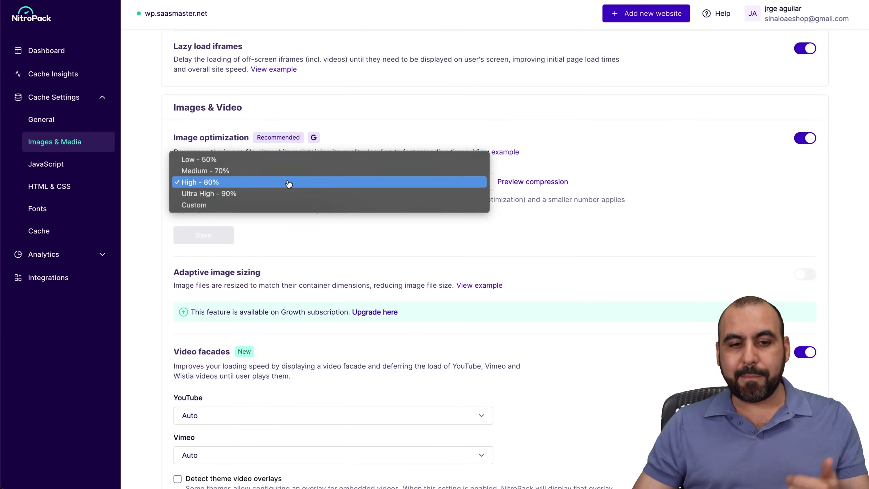
{"action": "left_click", "coordinate": [652, 211]}
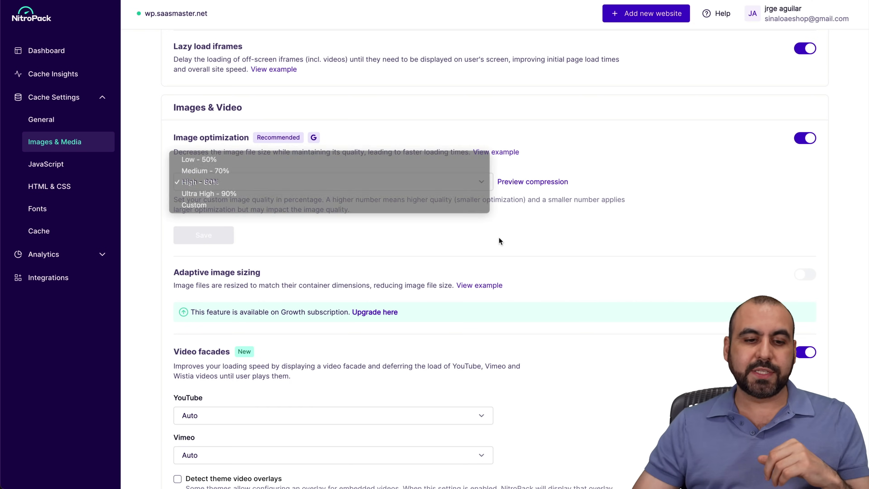
{"action": "scroll", "coordinate": [493, 260], "scroll_direction": "down", "scroll_amount": 2}
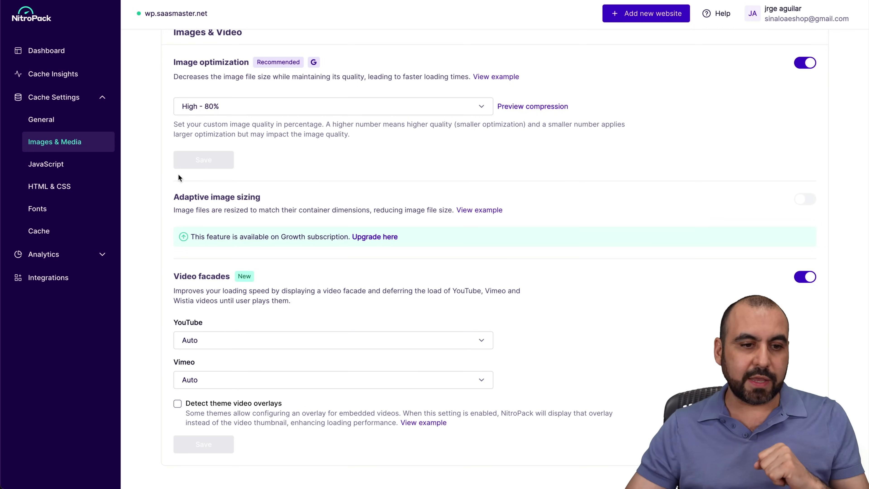
{"action": "left_click", "coordinate": [92, 164]}
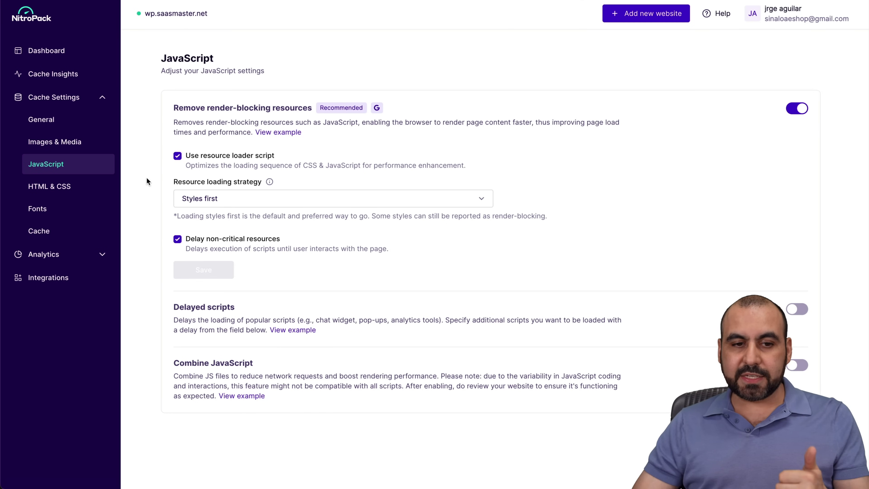
- Review the HTML & CSS settings, then move on to Fonts
{"action": "left_click", "coordinate": [62, 187]}
{"action": "scroll", "coordinate": [293, 267], "scroll_direction": "down", "scroll_amount": 5}
{"action": "scroll", "coordinate": [294, 265], "scroll_direction": "up", "scroll_amount": 5}
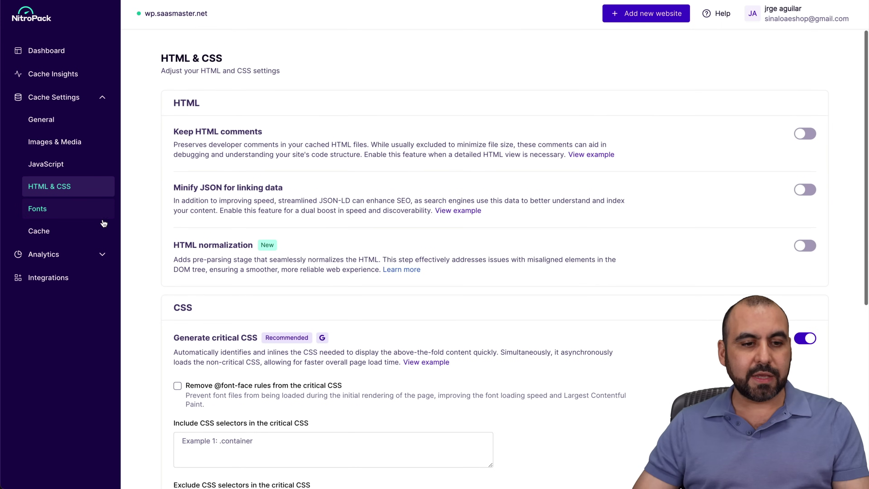
{"action": "left_click", "coordinate": [75, 204]}
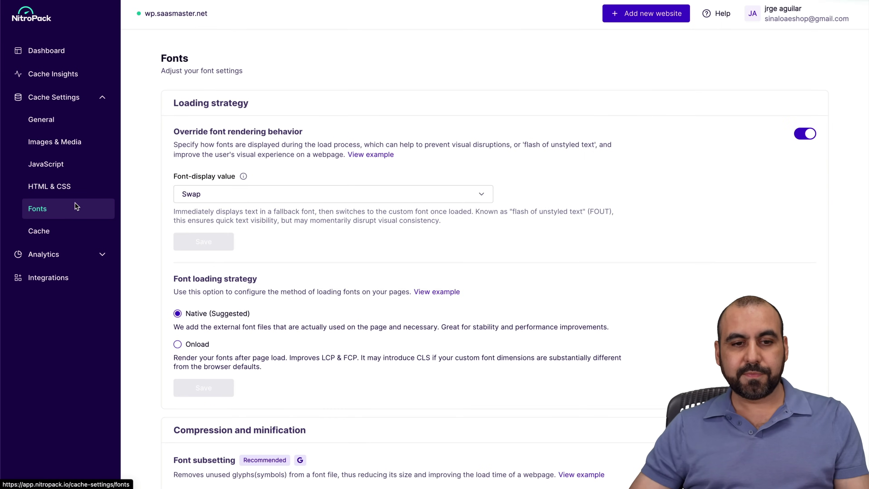
- Check Cache settings (30-day expiration, 5-minute stale cache) and expand the Analytics list
{"action": "left_click", "coordinate": [60, 238]}
{"action": "scroll", "coordinate": [279, 351], "scroll_direction": "down", "scroll_amount": 5}
{"action": "scroll", "coordinate": [278, 352], "scroll_direction": "down", "scroll_amount": 10}
{"action": "scroll", "coordinate": [279, 351], "scroll_direction": "up", "scroll_amount": 15}
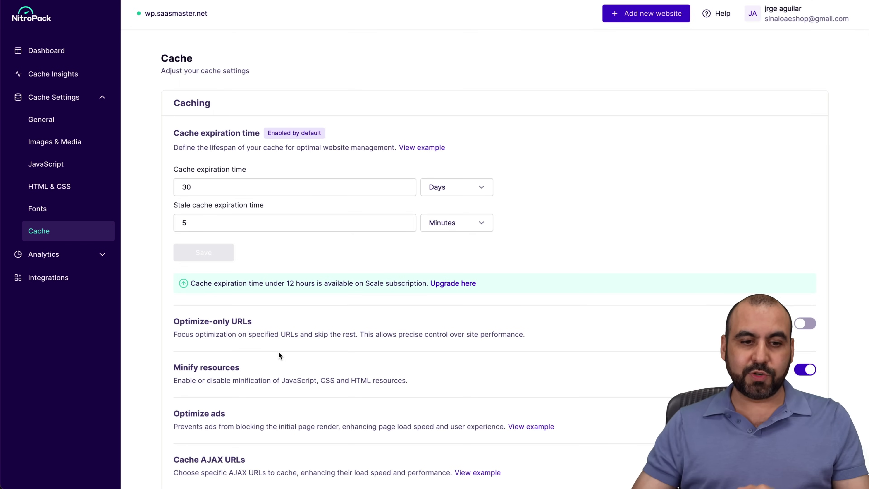
{"action": "left_click", "coordinate": [101, 254]}
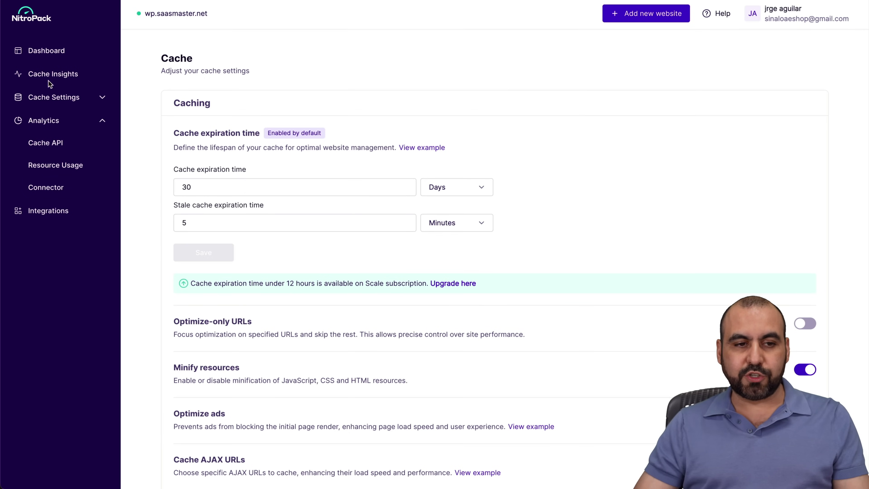
- Return to the Dashboard showing 4 pages optimized, 75% cache hit ratio and 712.99 KB cache
{"action": "left_click", "coordinate": [39, 53]}
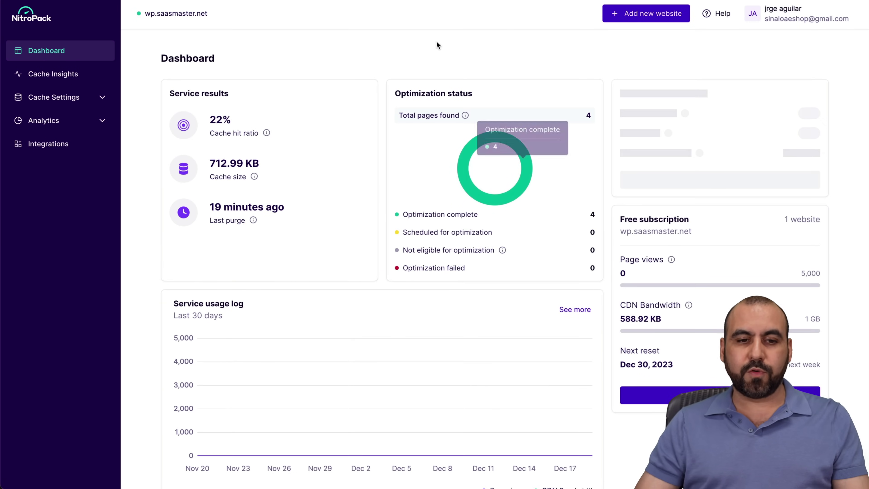
{"action": "scroll", "coordinate": [472, 235], "scroll_direction": "down", "scroll_amount": 1}
{"action": "scroll", "coordinate": [472, 236], "scroll_direction": "up", "scroll_amount": 1}
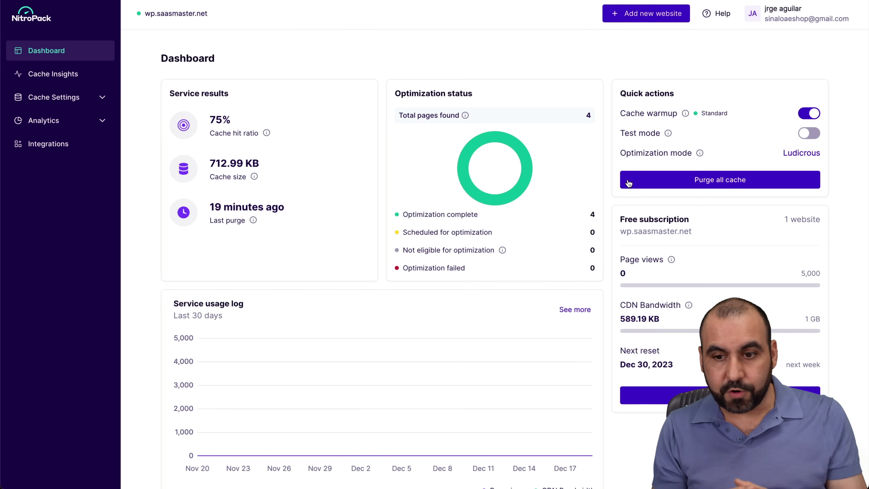
{"action": "mouse_move", "coordinate": [803, 284]}
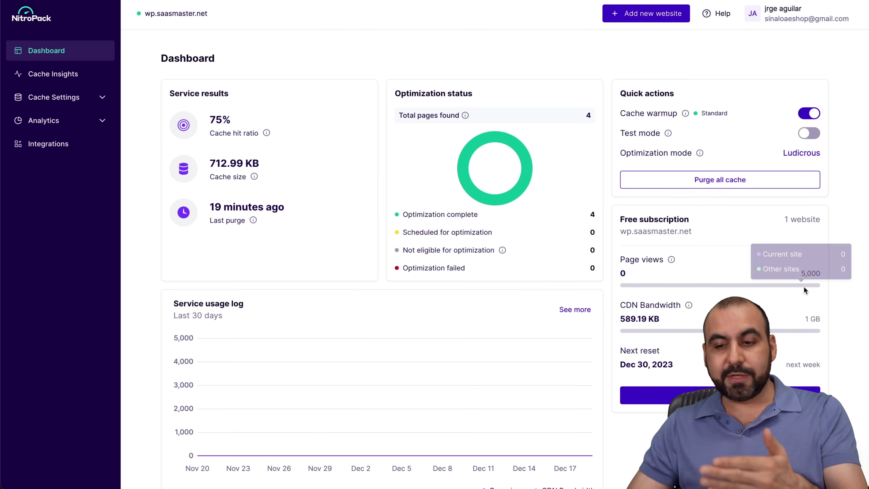